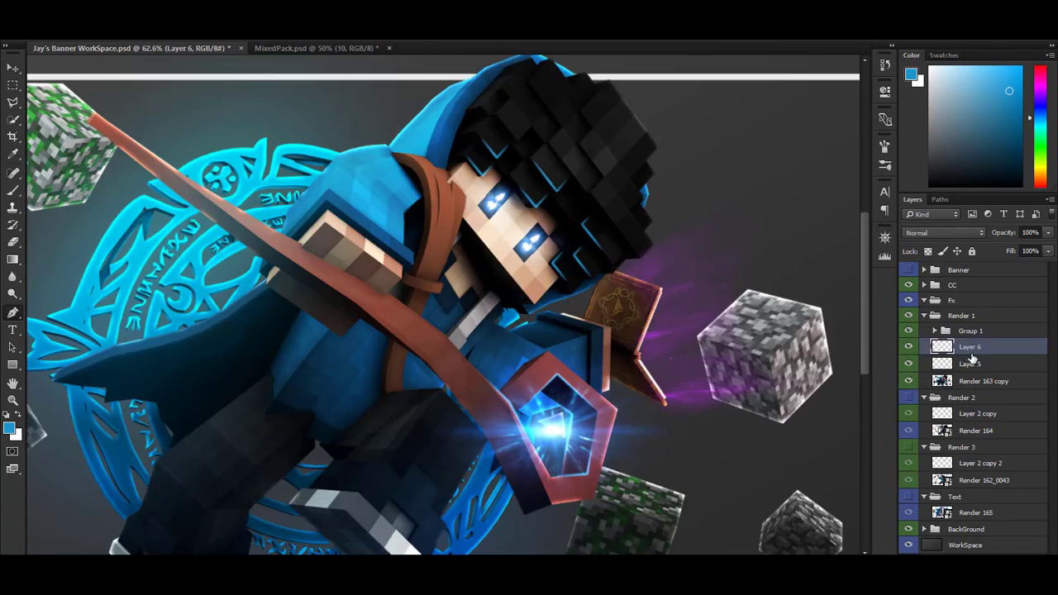
Move Layer 6 below Layer 5 in the Render 1 group and set Layer 5's blend mode to Linear Dodge (Add)
drag(972, 361, 972, 370)
key(ctrl+plus)
click(944, 232)
click(954, 335)
key(ctrl+alt+f)
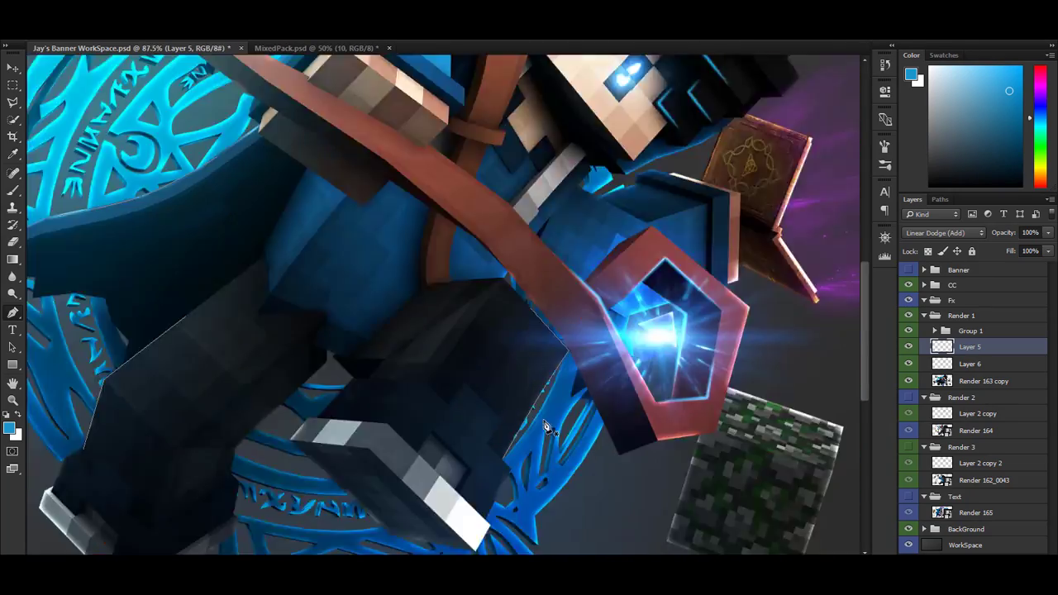
Trace the edges of the floating cubes around the character with the Pen tool on Layer 5 for rim highlights
scroll(622, 387, up, 5)
scroll(475, 167, down, 5)
scroll(475, 168, up, 5)
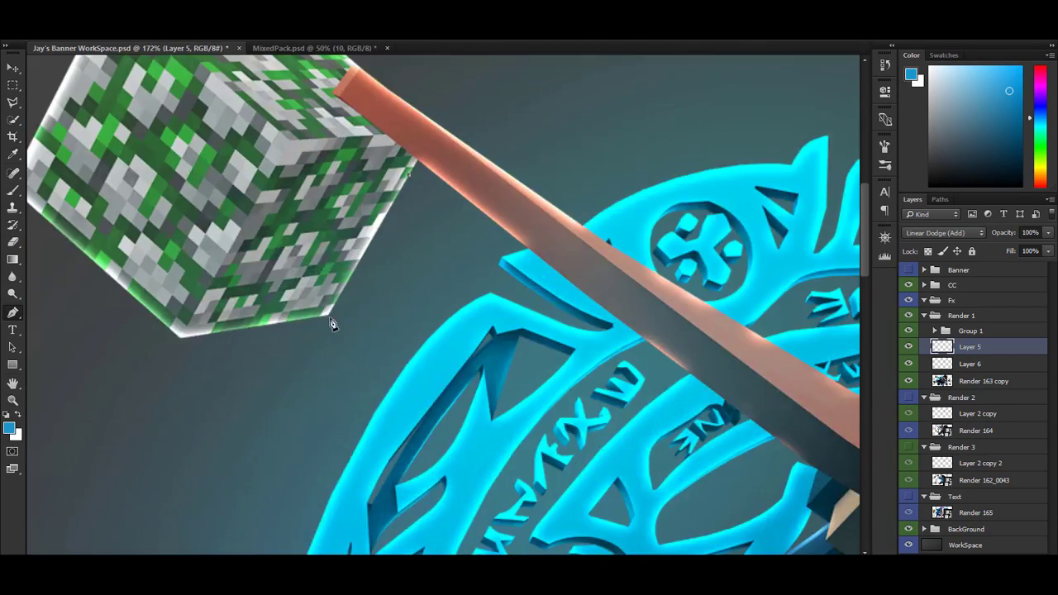
scroll(543, 485, down, 8)
scroll(556, 221, up, 3)
scroll(557, 220, up, 3)
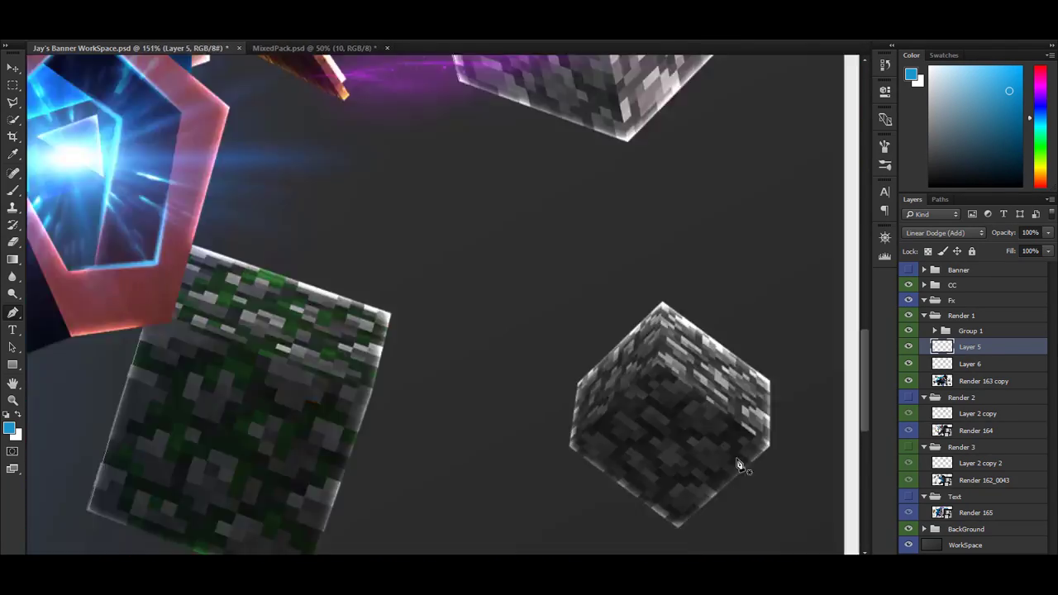
scroll(538, 83, down, 4)
right_click(533, 75)
scroll(538, 83, up, 4)
scroll(553, 366, down, 5)
Open Hansel5kpack.psd and bring a cyan glow effect into Render 1, blending it with Linear Dodge (Add) and transforming it
key(ctrl+o)
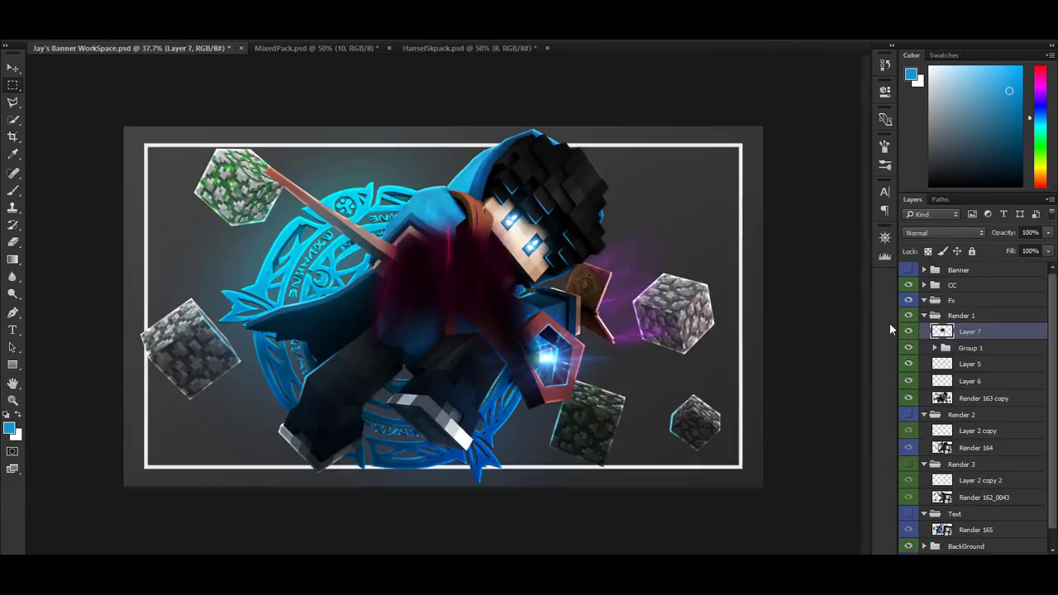
scroll(578, 331, up, 5)
click(943, 232)
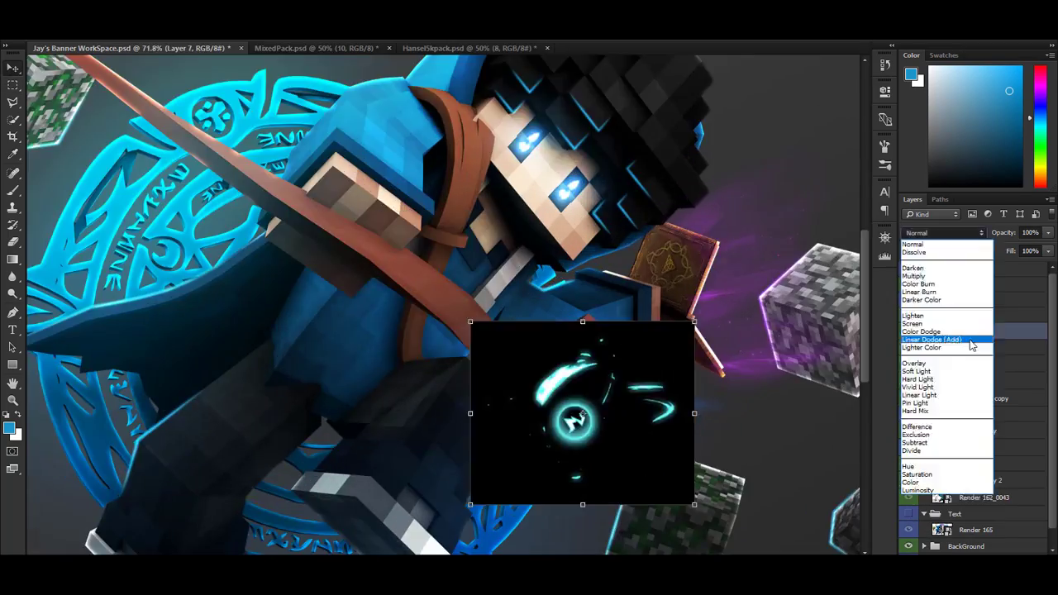
click(975, 343)
key(ctrl+t)
key(ctrl+0)
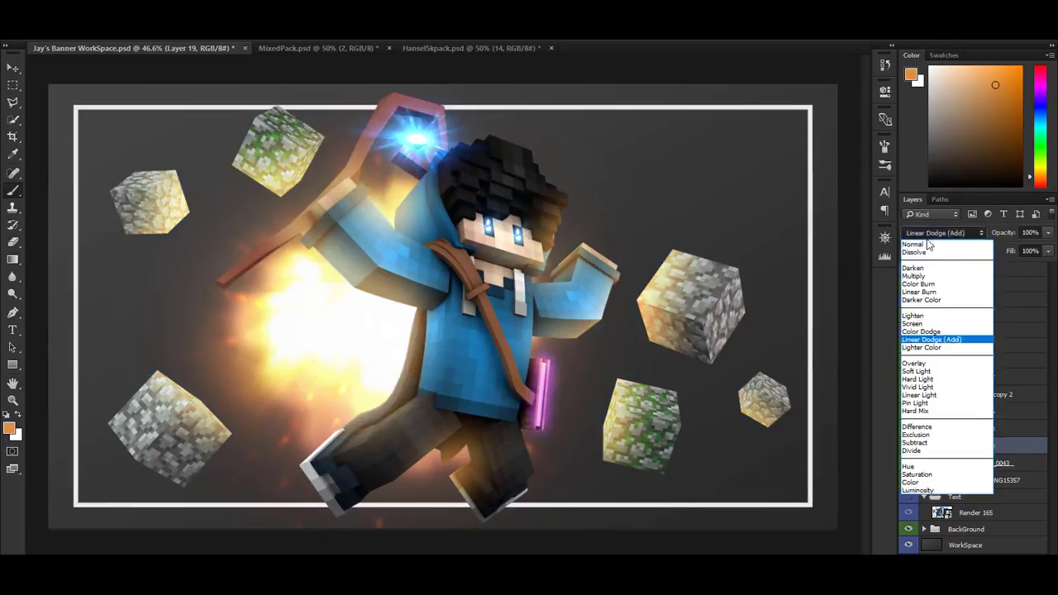
Set Layer 19's blend mode to Darken and look through the image files available for placing in the banner
click(904, 267)
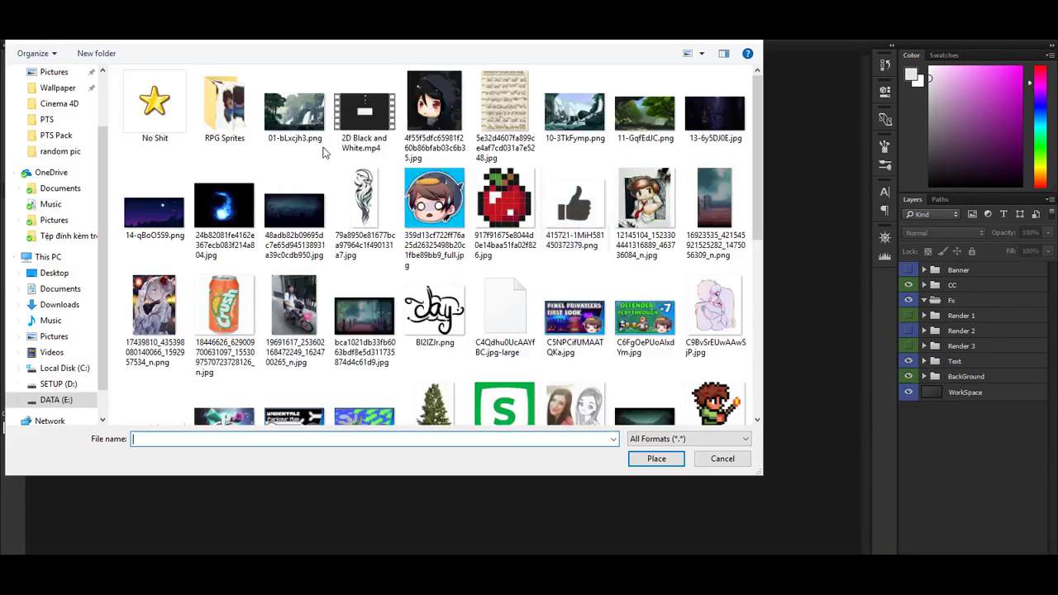
scroll(700, 278, down, 5)
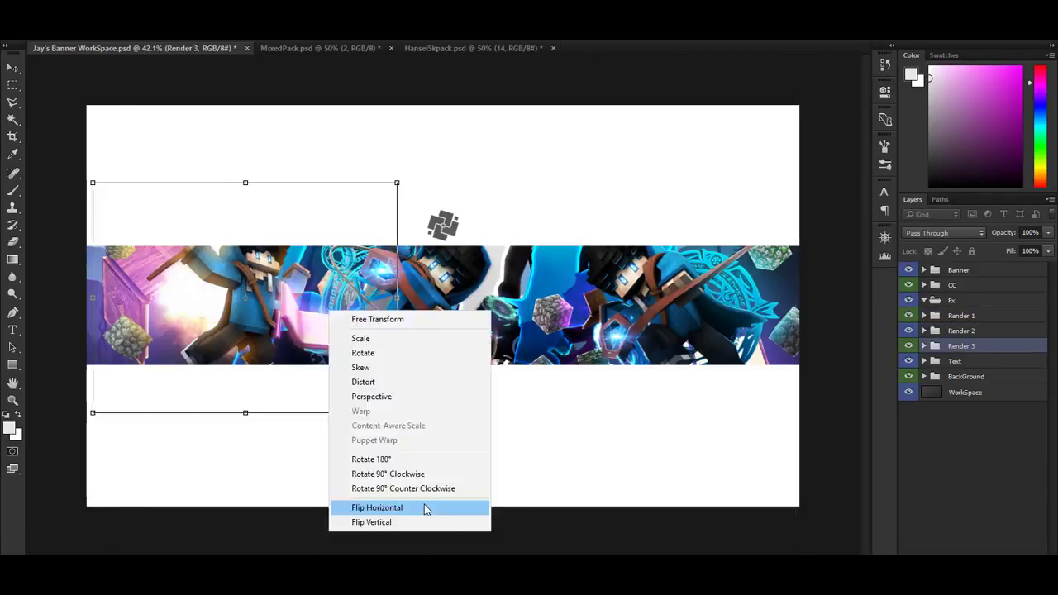
Flip the Render 3 group horizontally and adjust its size within the banner strip
click(425, 507)
drag(401, 175, 384, 231)
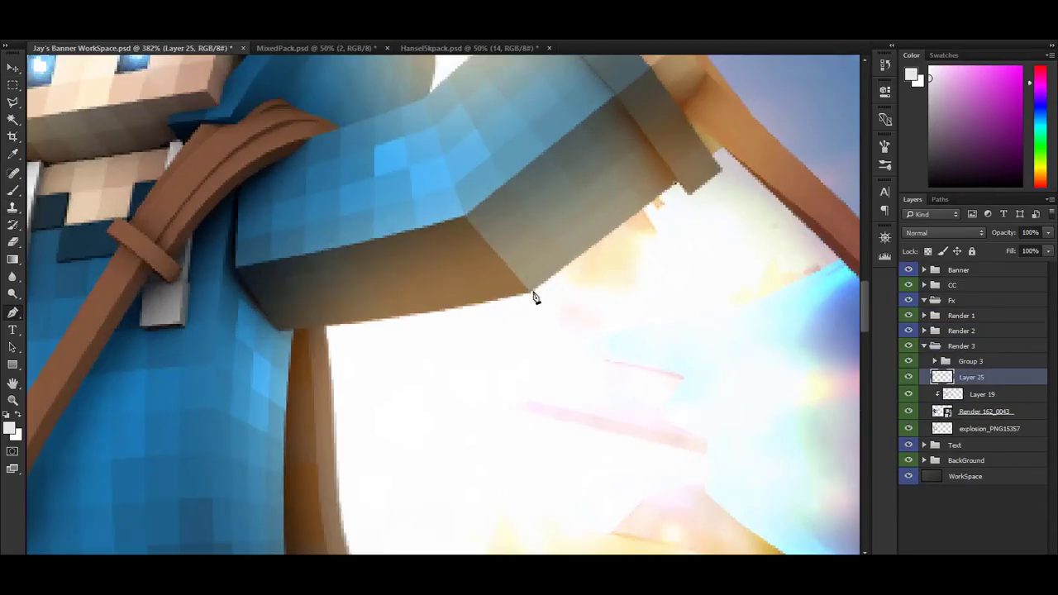
Trace the underside of the character's raised sleeve with the Pen tool on Layer 25 in the Render 3 group
scroll(535, 298, down, 4)
scroll(408, 366, down, 4)
scroll(331, 330, up, 2)
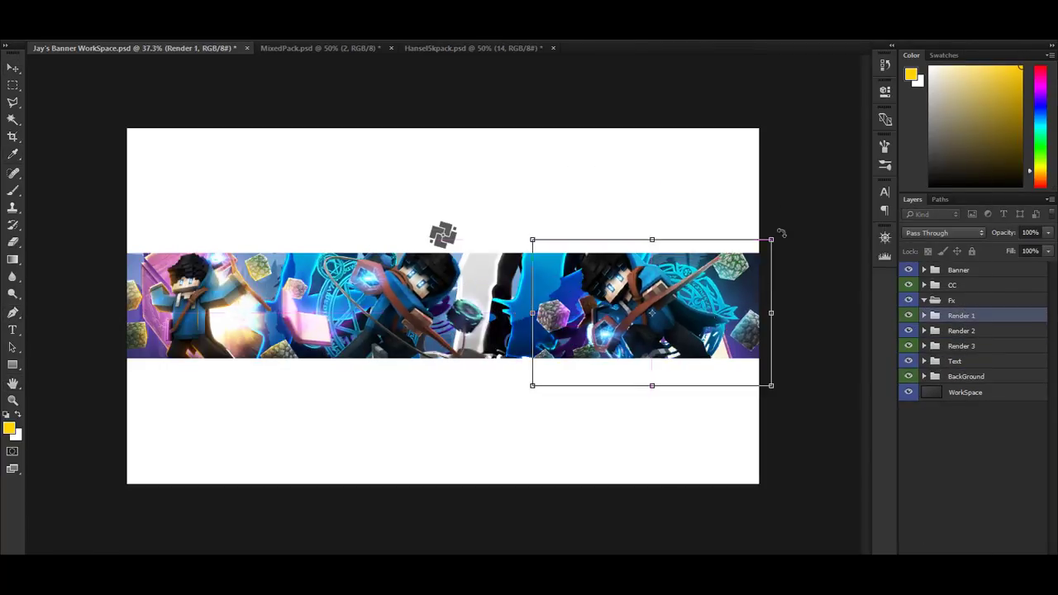
Fit the Render 1 group at the banner's right end and tilt the Render 2 group slightly beside the title text
scroll(562, 304, up, 3)
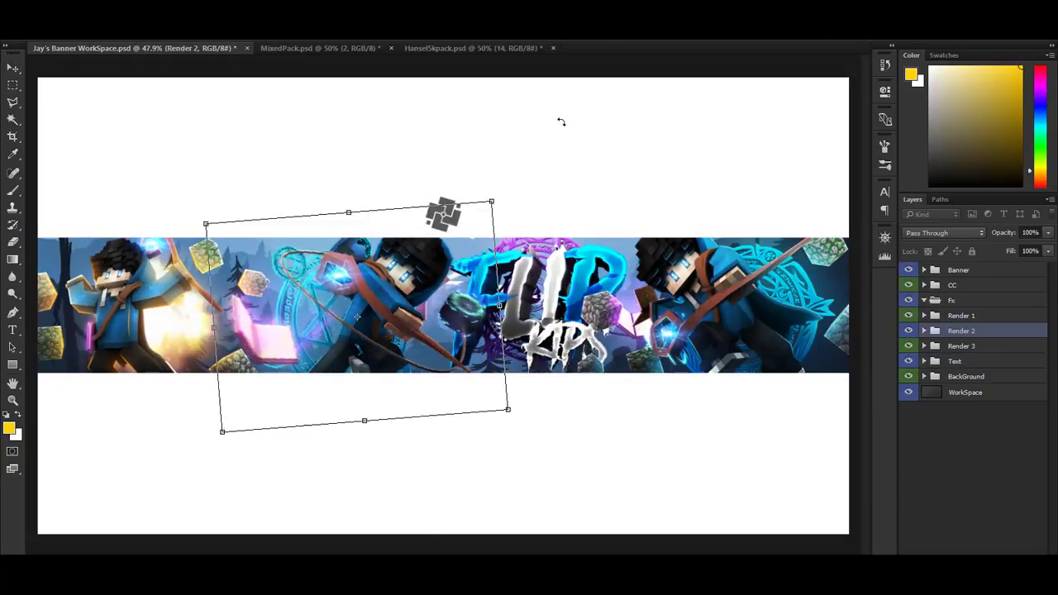
key(ctrl+minus)
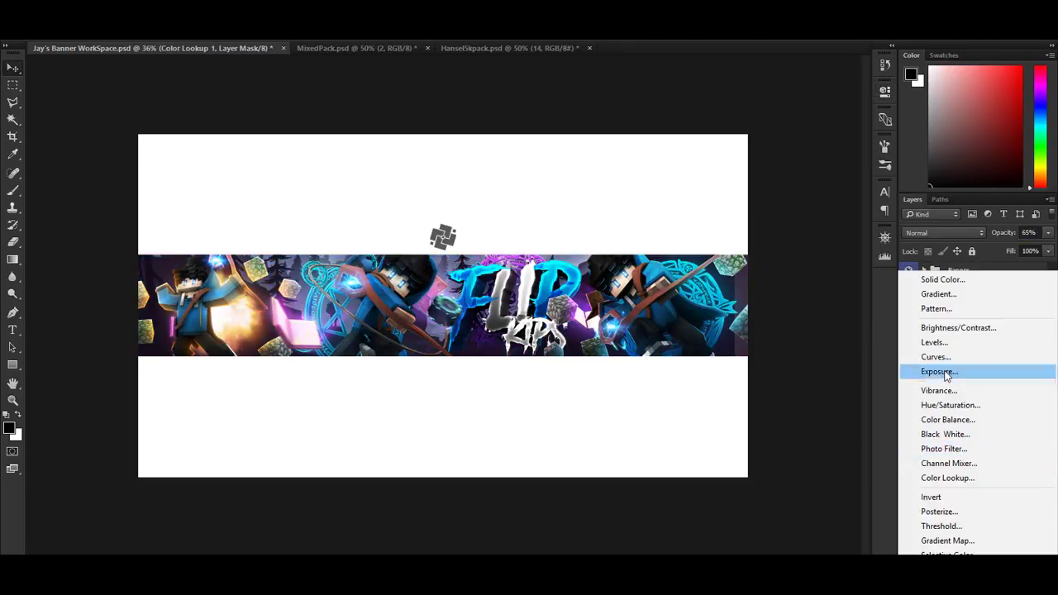
Add Photo Filter and Color Lookup adjustment layers to colour-grade the banner's background
click(945, 449)
click(789, 122)
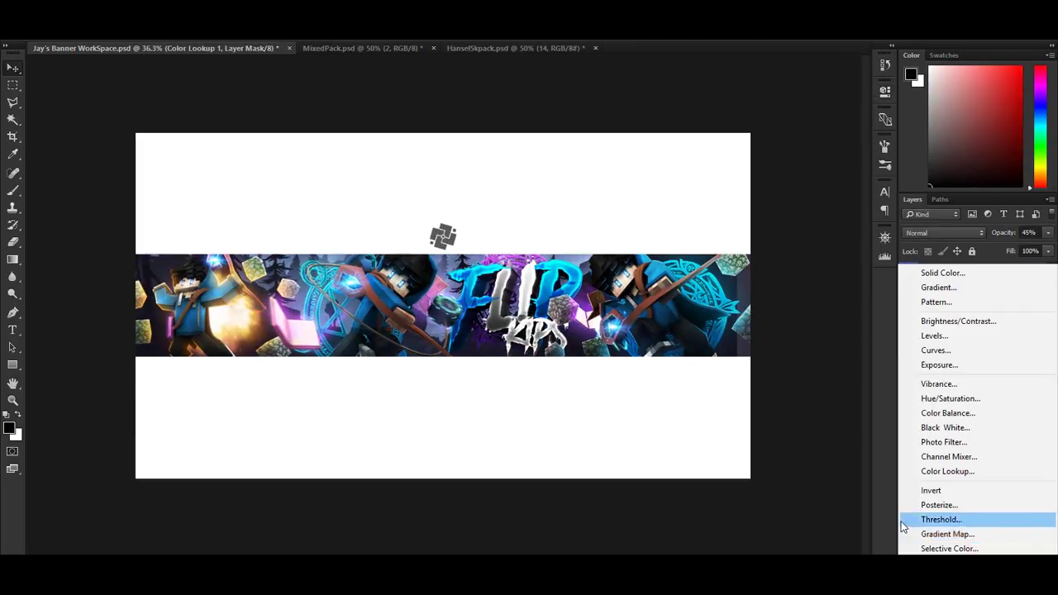
click(966, 477)
click(798, 139)
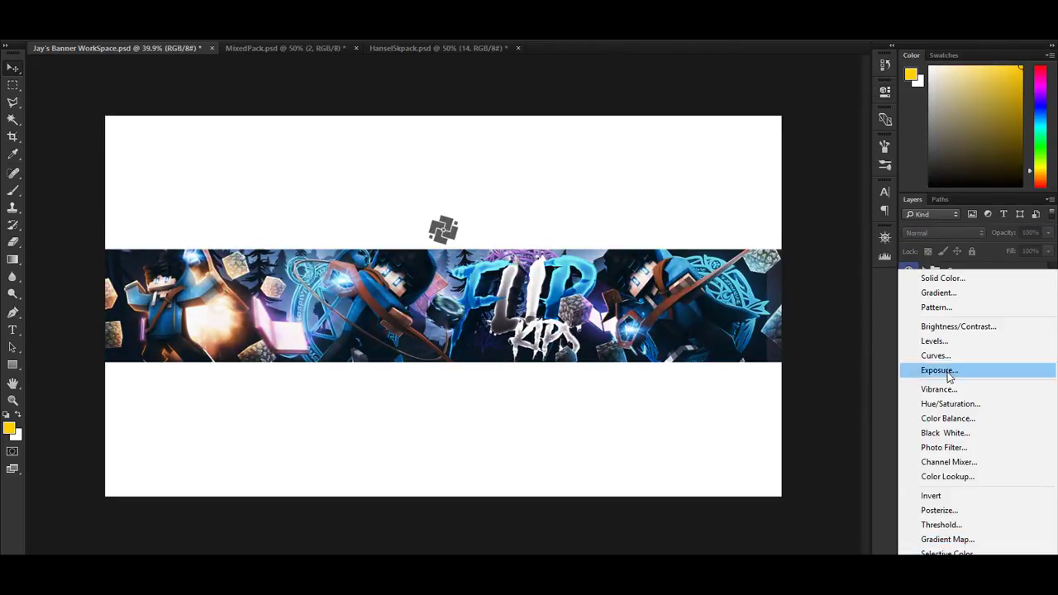
Set the Gradient Map 2 adjustment layer's blend mode to Soft Light and its opacity to 15%
click(885, 371)
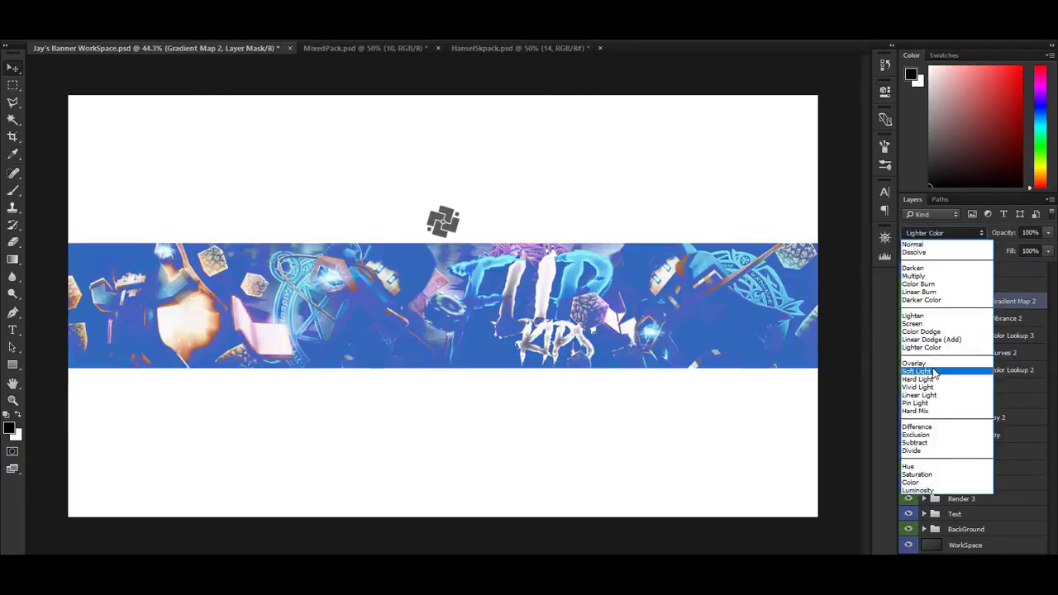
click(934, 373)
key(1)
key(5)
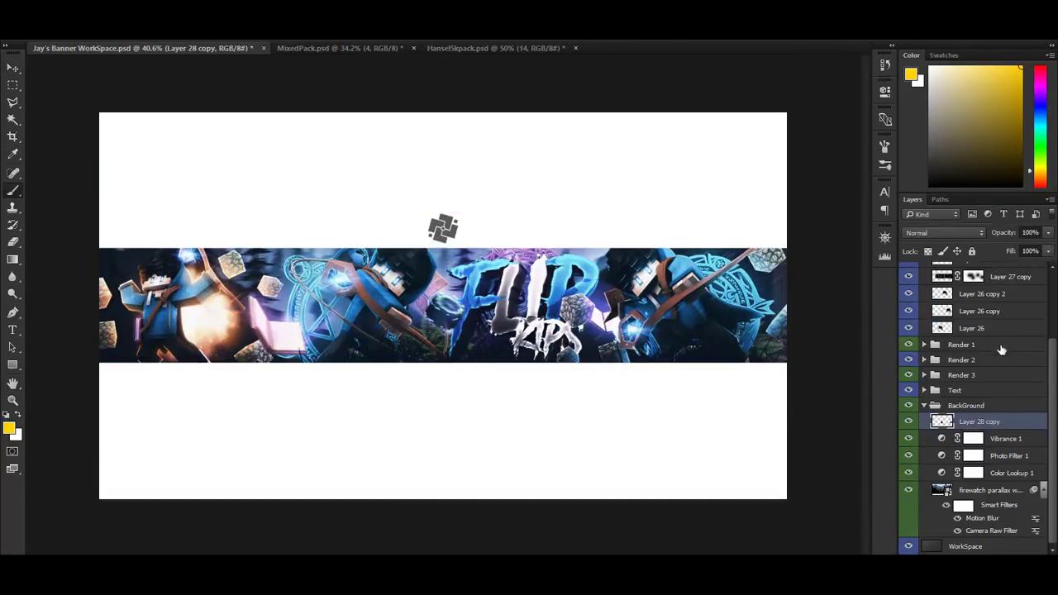
Bring the tree stump from layer 6 of MixedPack.psd into the BackGround group at the banner's right end
click(339, 48)
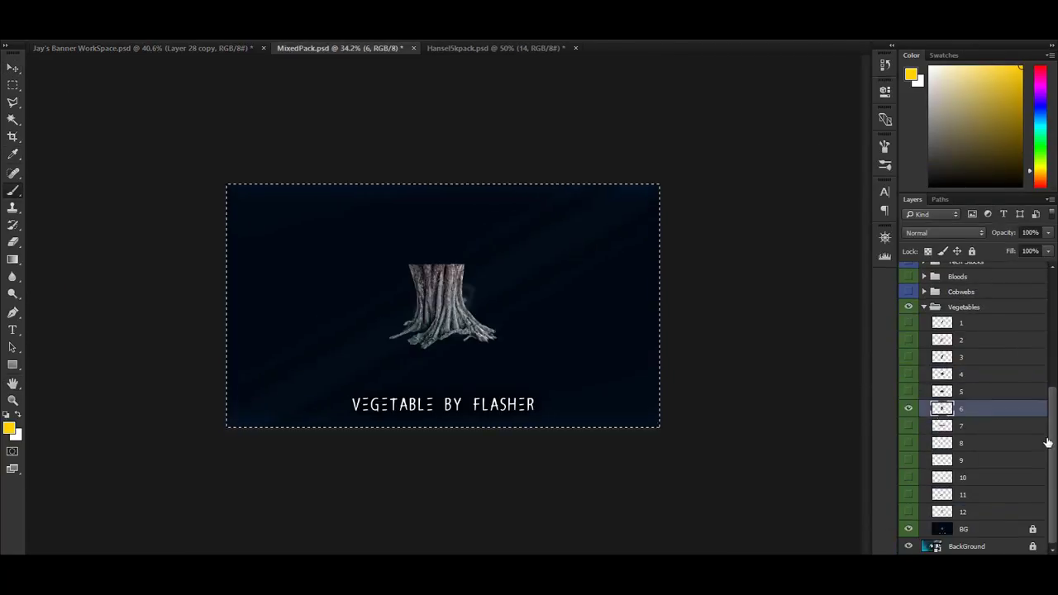
drag(446, 330, 787, 308)
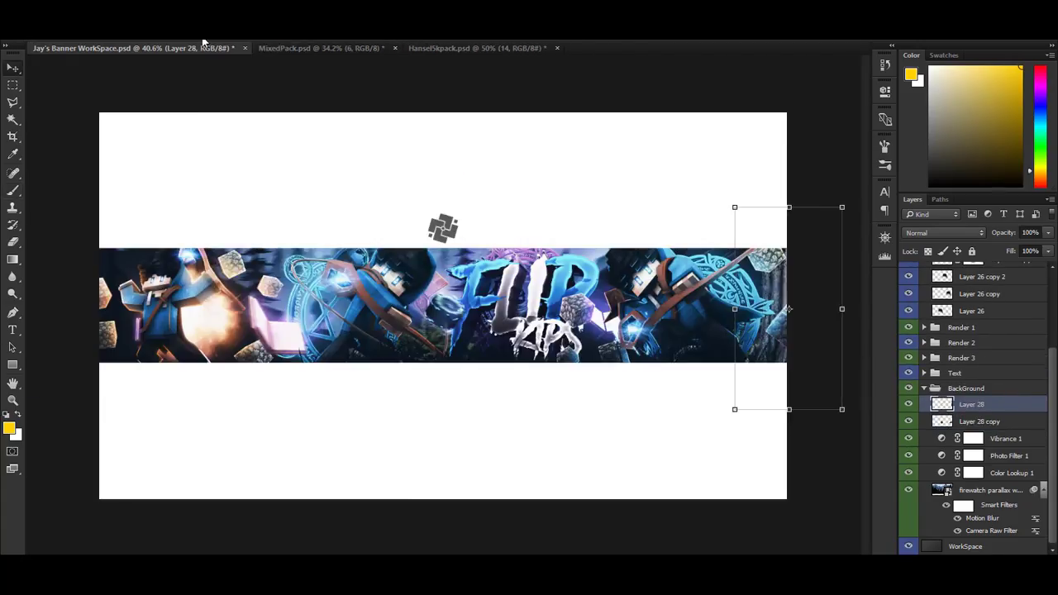
Bring the hanging vine from layer 11 of MixedPack.psd into the banner's upper right and apply a Hue/Saturation adjustment
click(339, 48)
drag(446, 330, 680, 163)
key(ctrl+u)
key(Return)
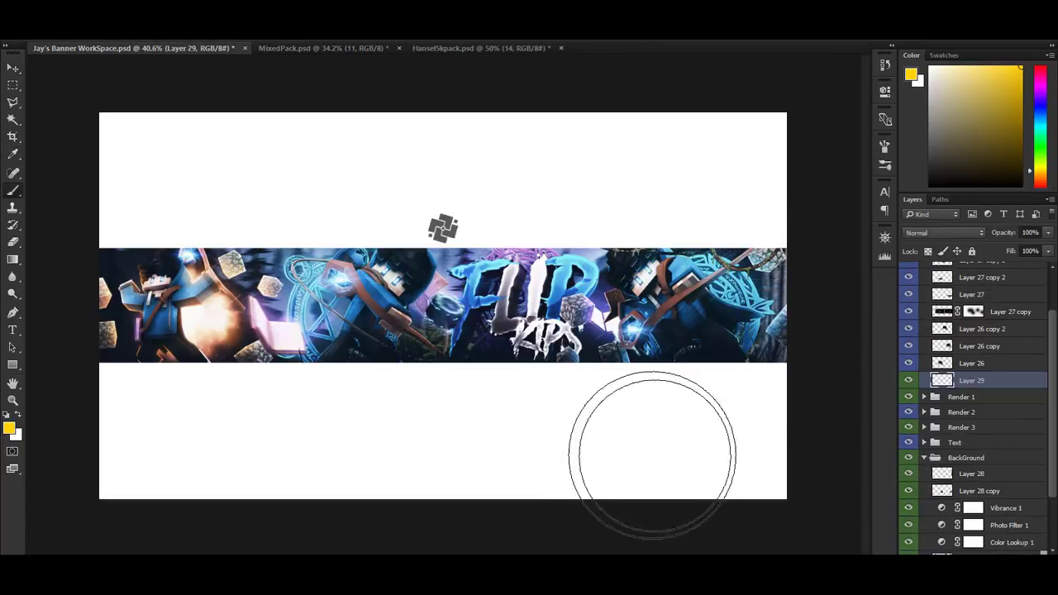
Shape Rectangle 1 copy as a tall narrow strip left of the title text and add Satin and Drop Shadow layer styles
key(ctrl+t)
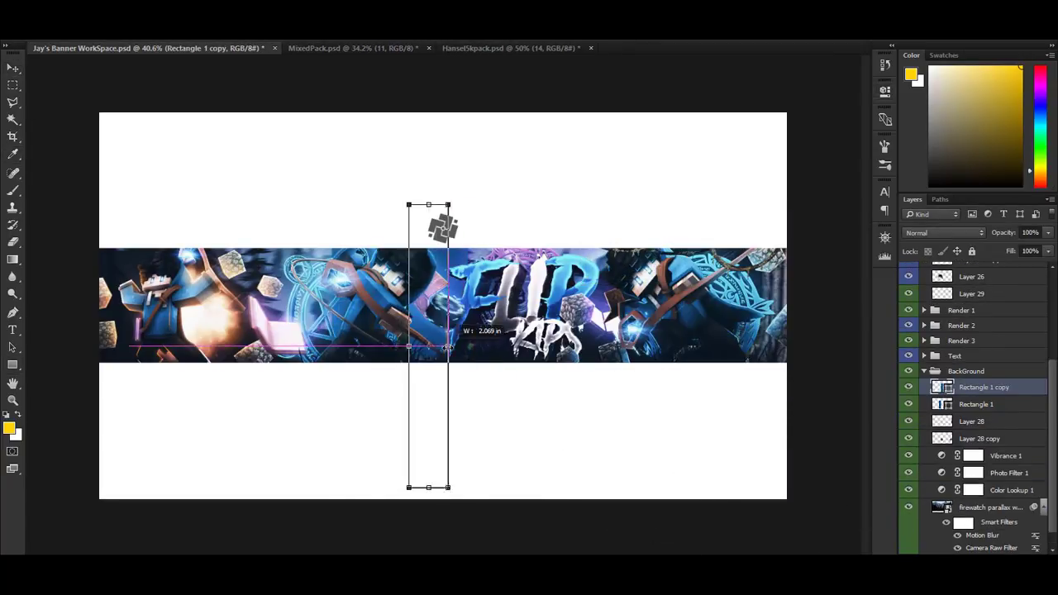
click(942, 233)
click(708, 334)
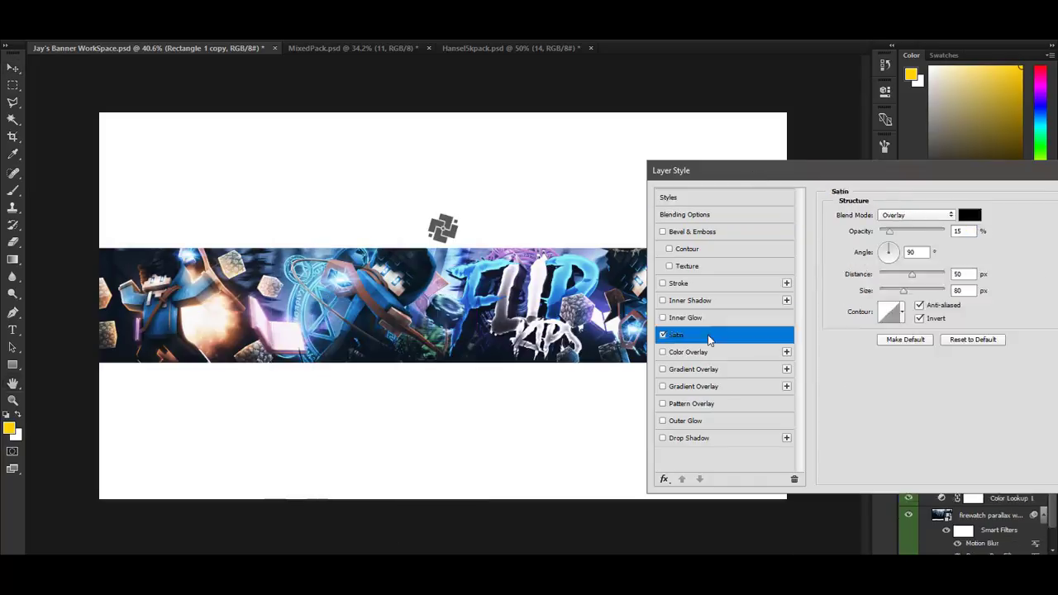
click(689, 438)
key(Return)
Transform the styled strip in the BackGround group and warp it with the Liquify filter
key(ctrl+t)
key(ctrl+shift+x)
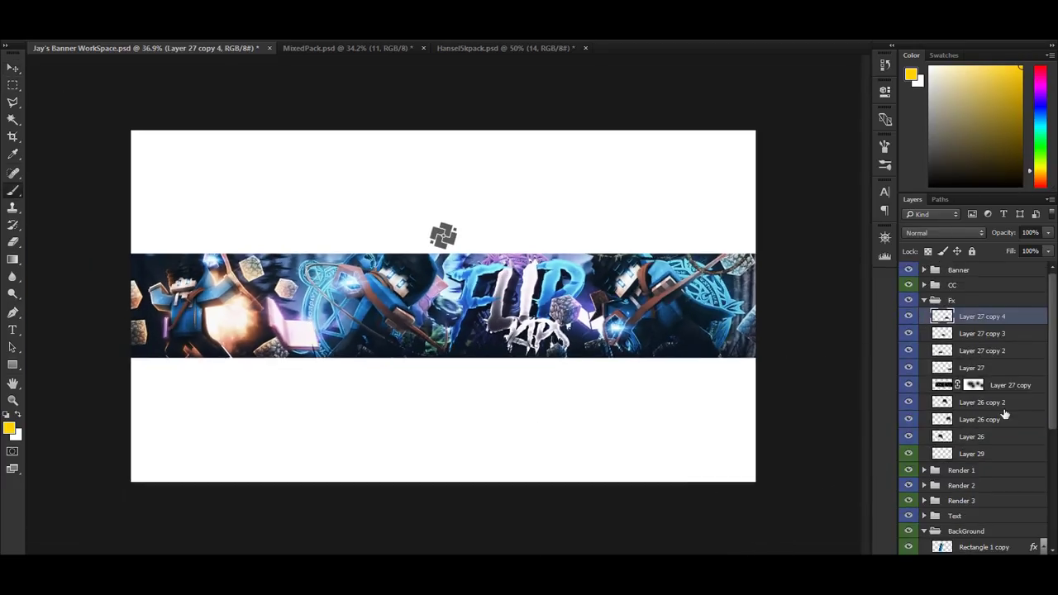
Select Layer 20 and Layer 21 in the Text group and transform them together
scroll(1005, 413, down, 5)
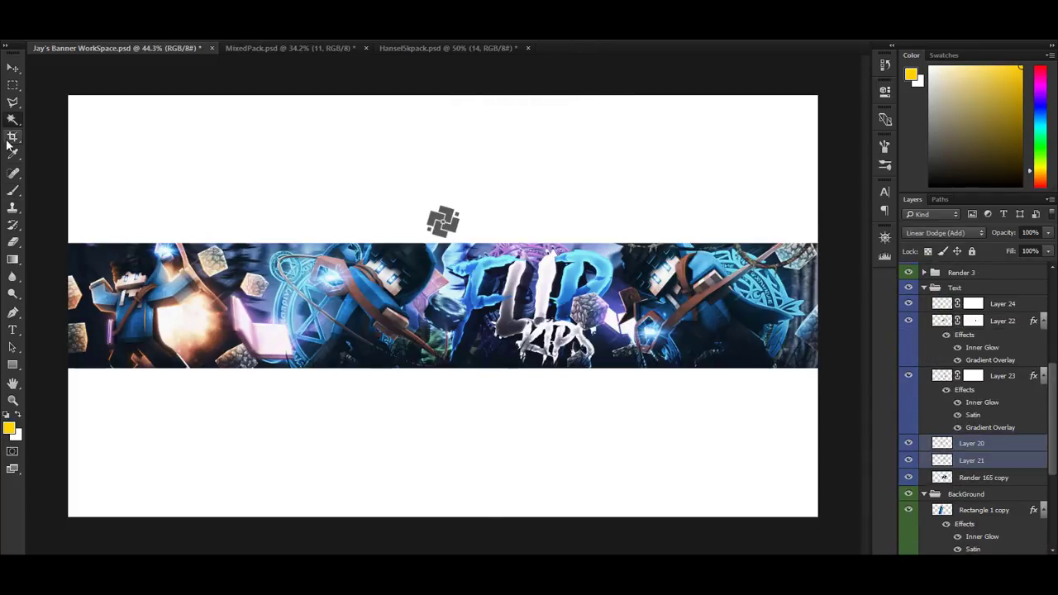
key(ctrl+t)
Check Layer 29's visibility, duplicate the vine layer and place the copy along the banner's upper edge, left of the title text
click(910, 456)
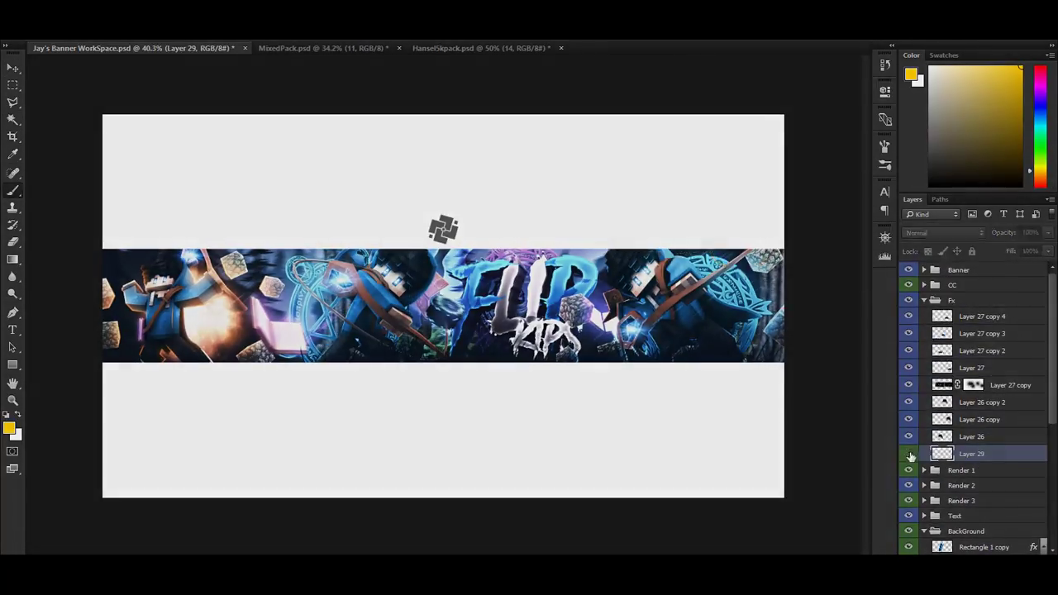
key(ctrl+j)
key(ctrl+t)
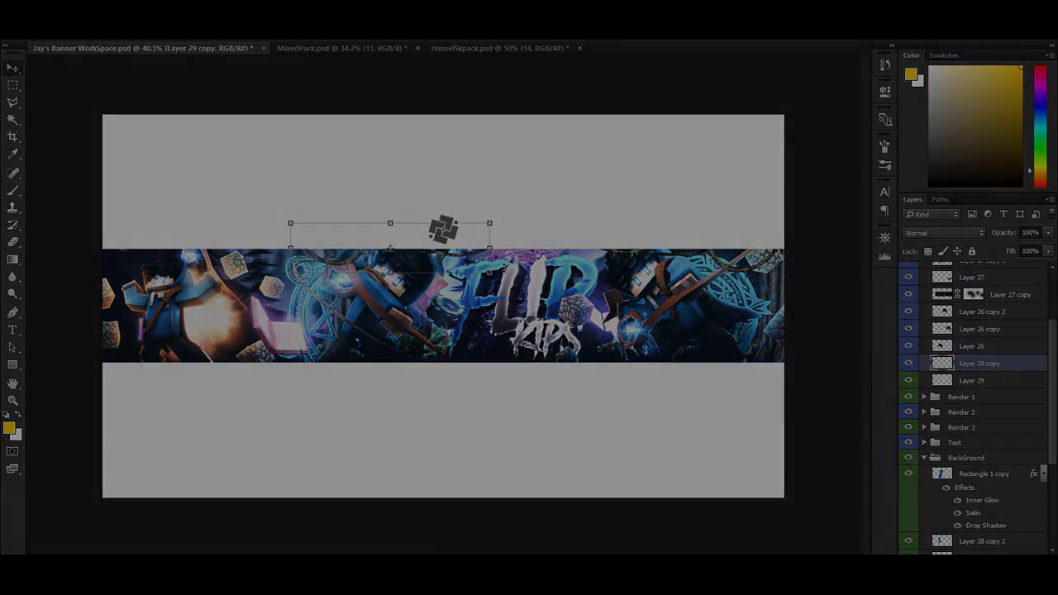
key(Return)
click(12, 68)
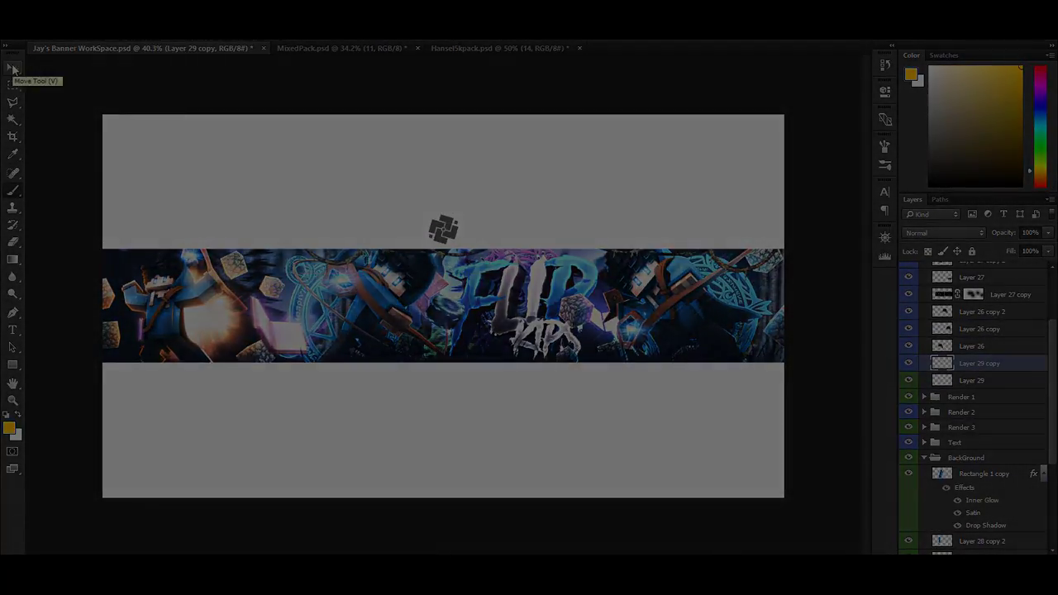